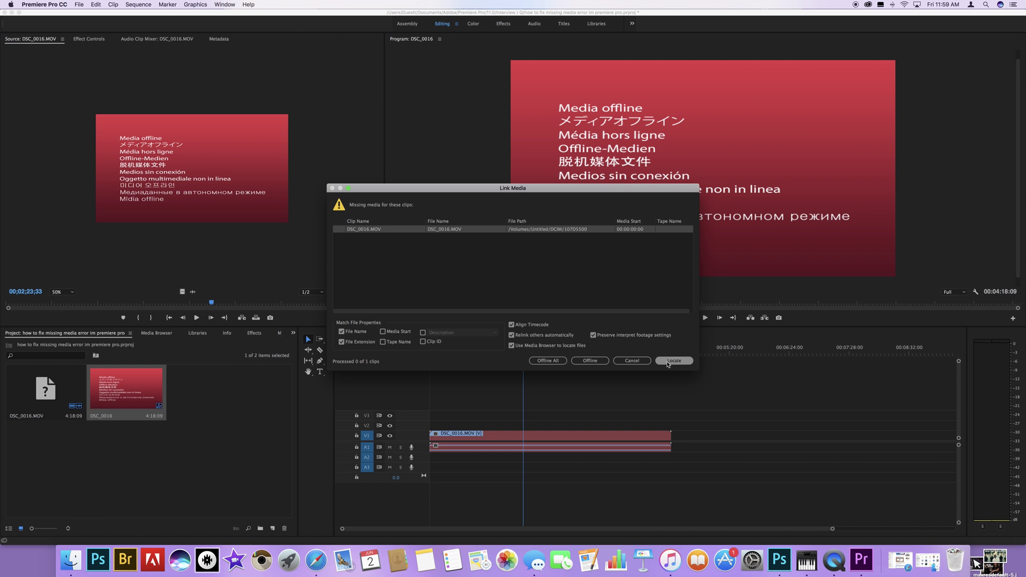
- Relink the offline clip to DSC_0016.MOV in the DCIM/107D5500 folder using Locate
{"action": "left_click", "coordinate": [676, 361]}
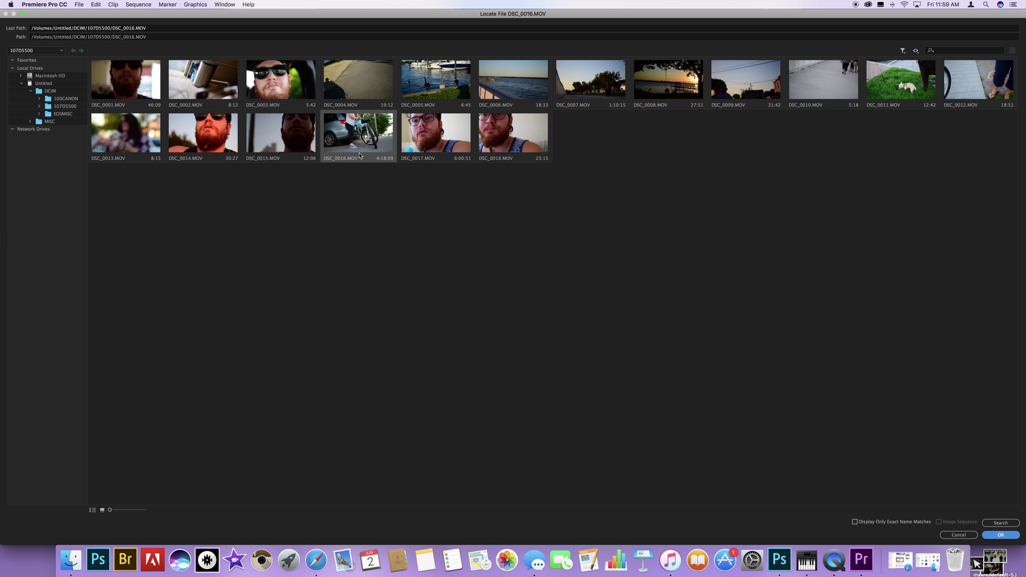
{"action": "left_click", "coordinate": [1002, 536]}
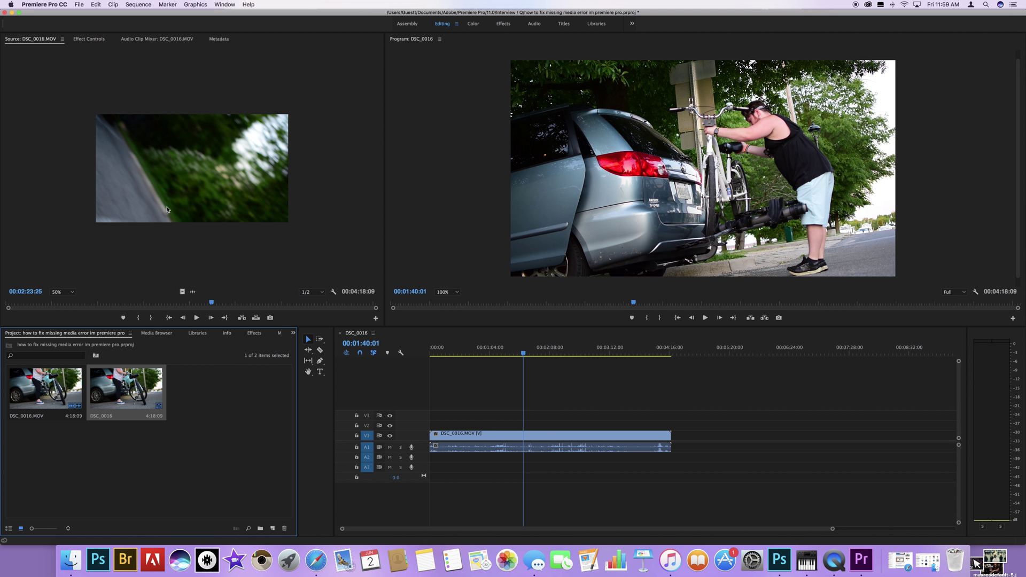
- Bring up the File menu to show the recent projects list
{"action": "left_click", "coordinate": [80, 5]}
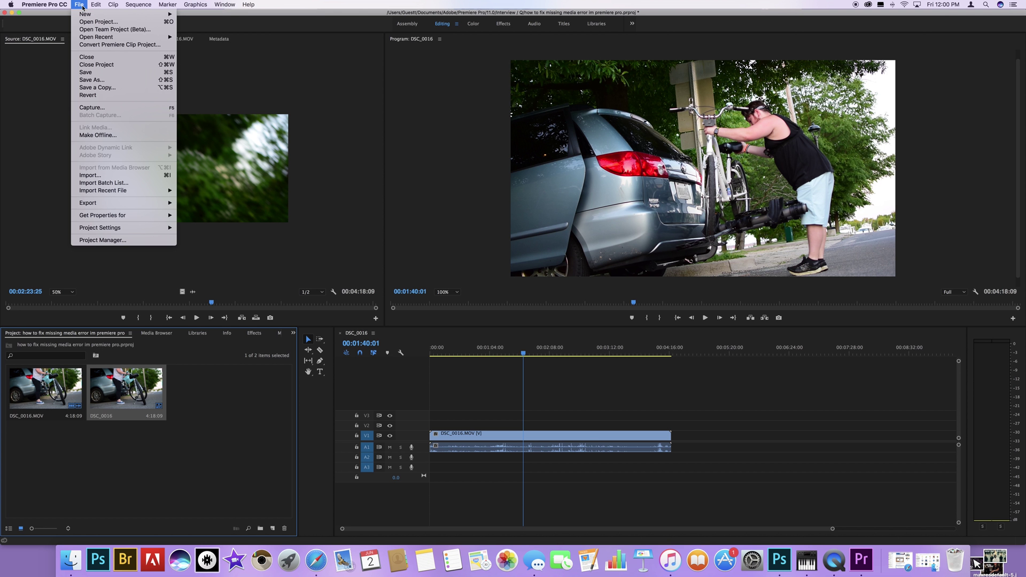
{"action": "mouse_move", "coordinate": [97, 36]}
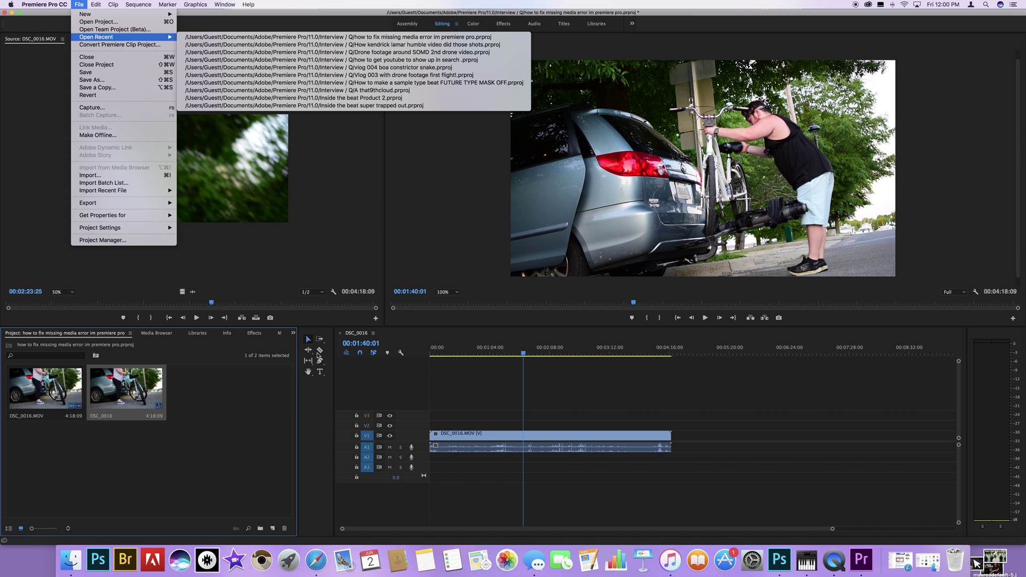
- Razor-cut the DSC_0016 timeline clip at five points into six pieces
{"action": "left_click", "coordinate": [319, 357]}
{"action": "key", "text": "c"}
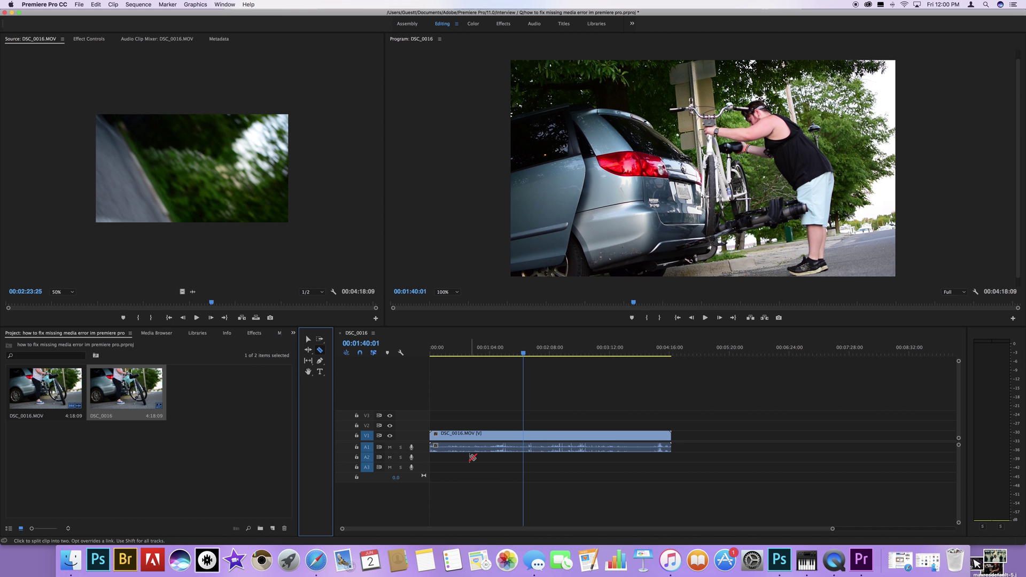
{"action": "left_click", "coordinate": [469, 453]}
{"action": "left_click", "coordinate": [498, 451]}
{"action": "left_click", "coordinate": [540, 449]}
{"action": "left_click", "coordinate": [575, 449]}
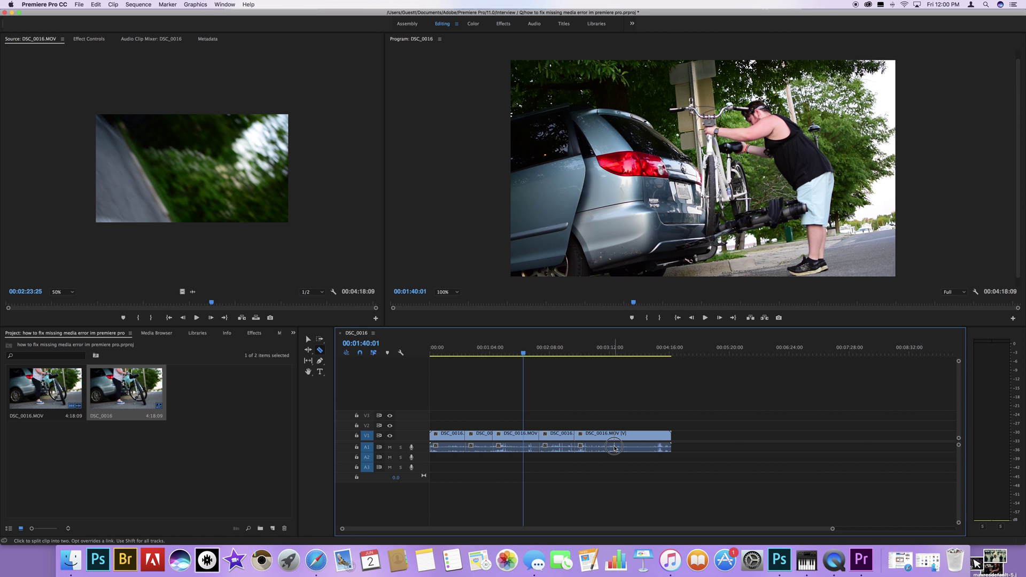
{"action": "left_click", "coordinate": [615, 448]}
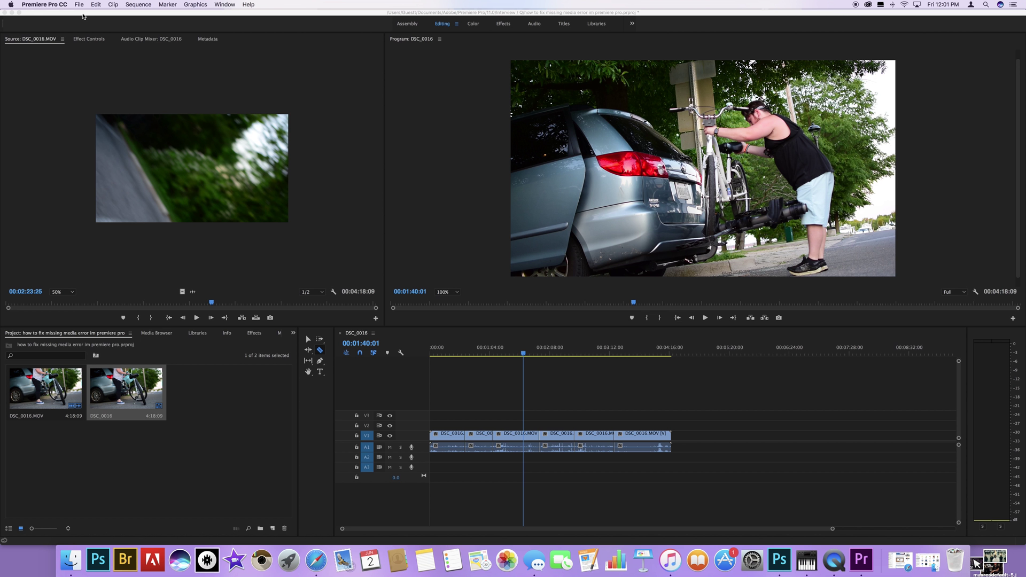
- Pick an option from the Source monitor's context menu for DSC_0016.MOV
{"action": "left_click", "coordinate": [174, 164]}
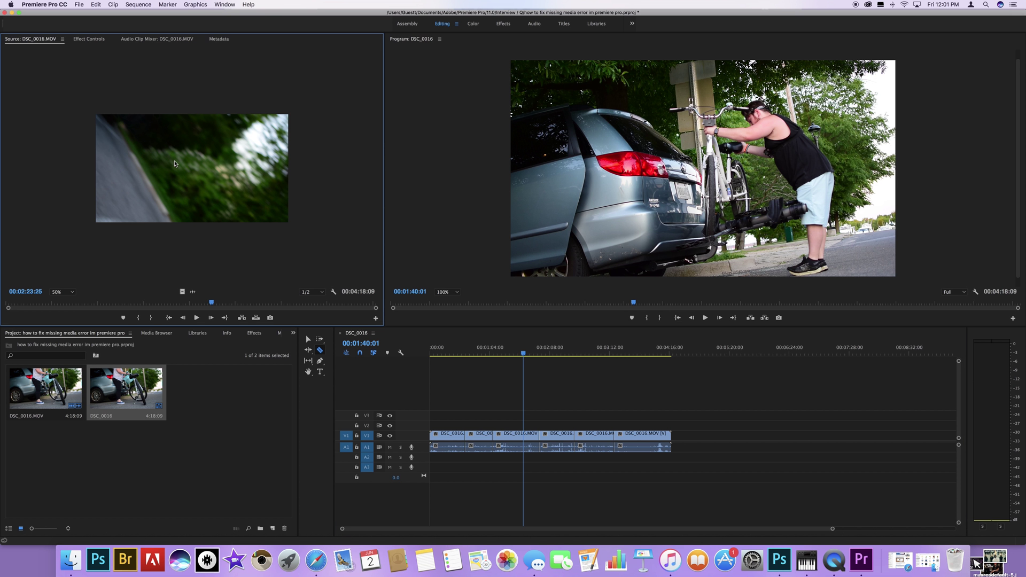
{"action": "right_click", "coordinate": [174, 164]}
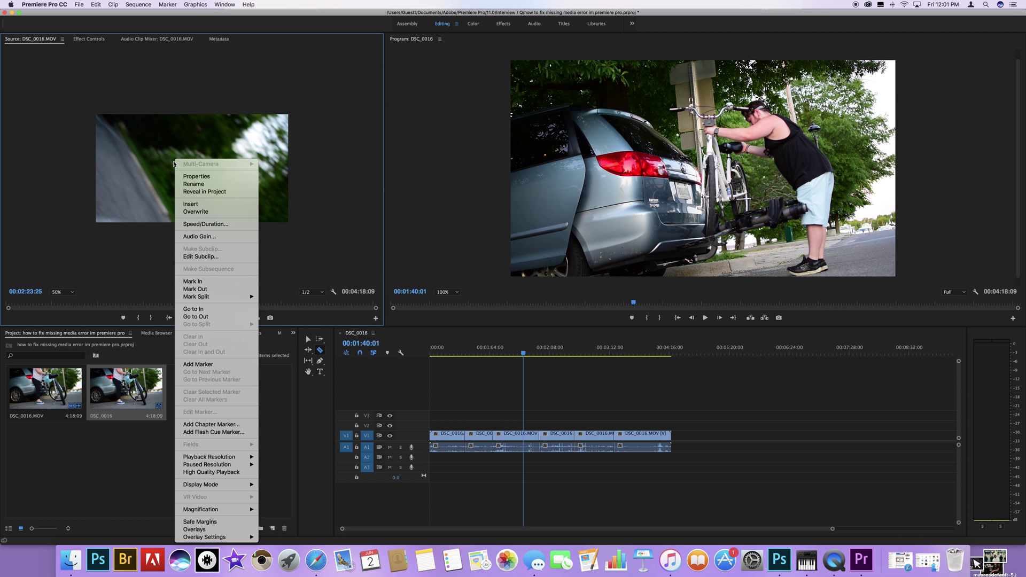
{"action": "left_click", "coordinate": [161, 172]}
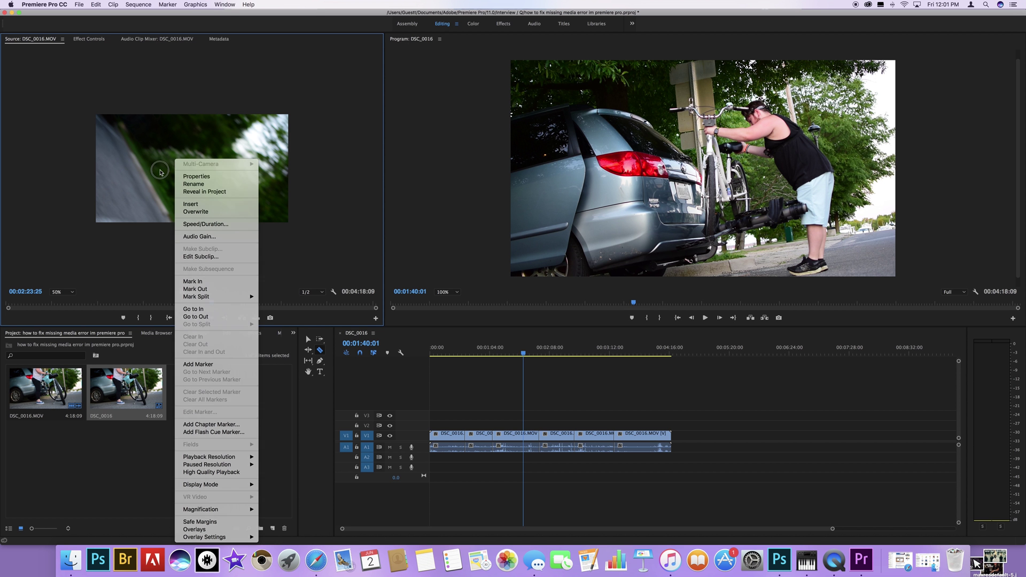